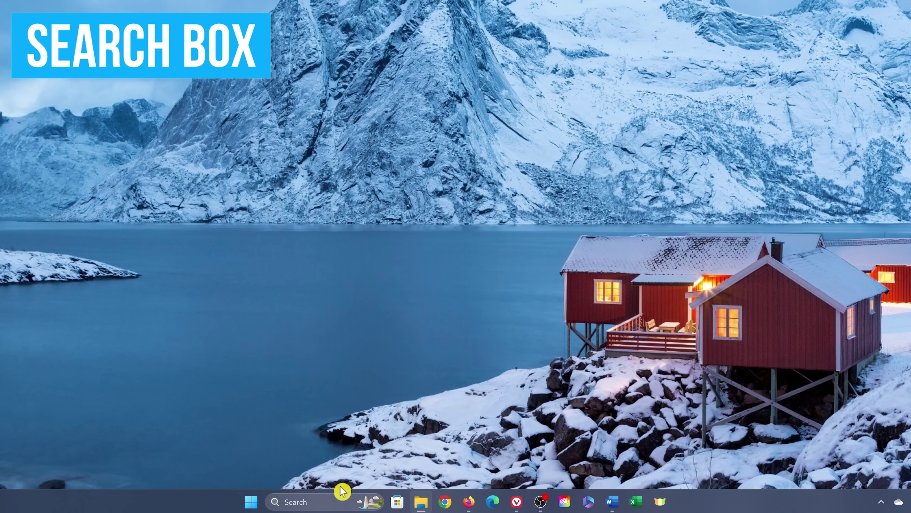
- Open Settings from the Start right-click menu and go to Personalization > Taskbar
click(243, 501)
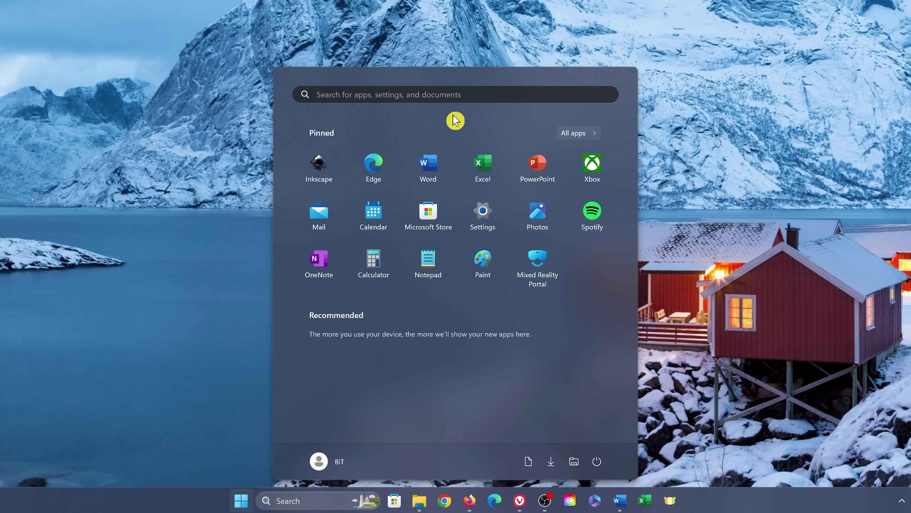
click(236, 417)
right_click(241, 507)
click(207, 377)
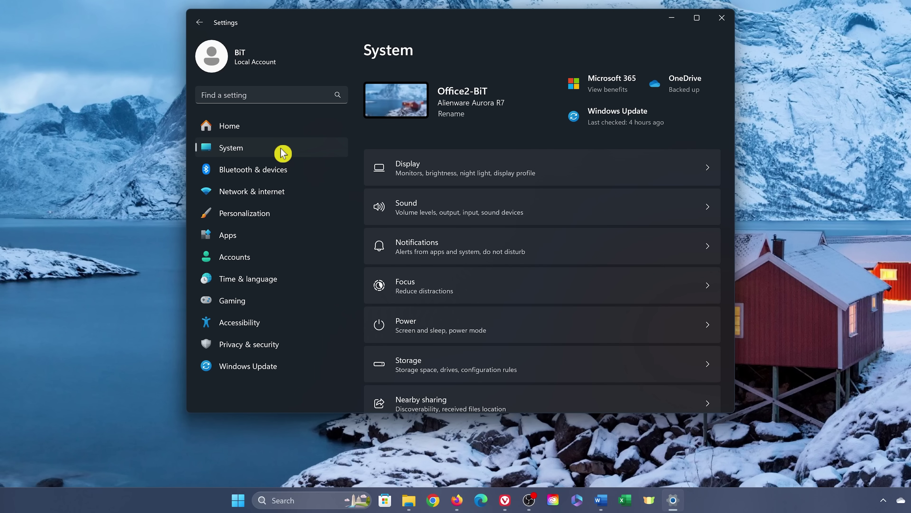
click(239, 215)
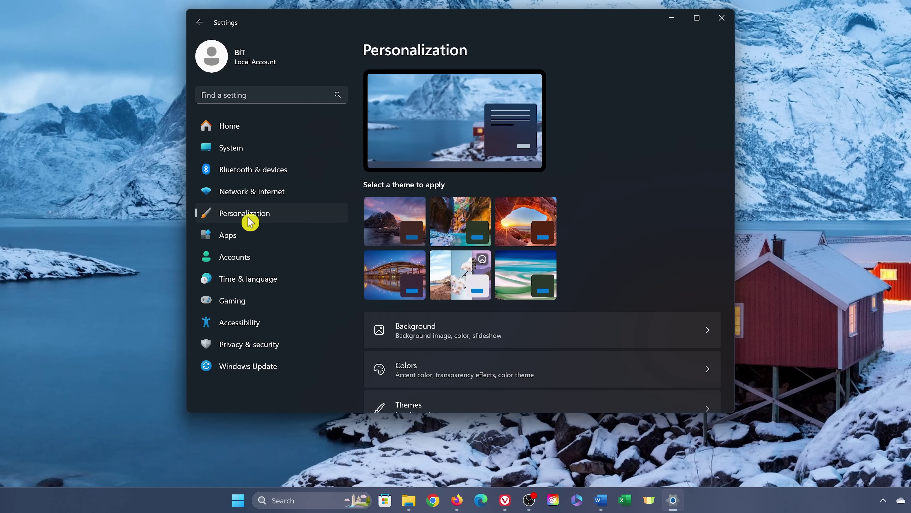
scroll(576, 234, down, 5)
scroll(575, 234, down, 2)
click(536, 290)
- Set taskbar Search to 'Search icon and label' after trying Hide and Search icon only
click(677, 125)
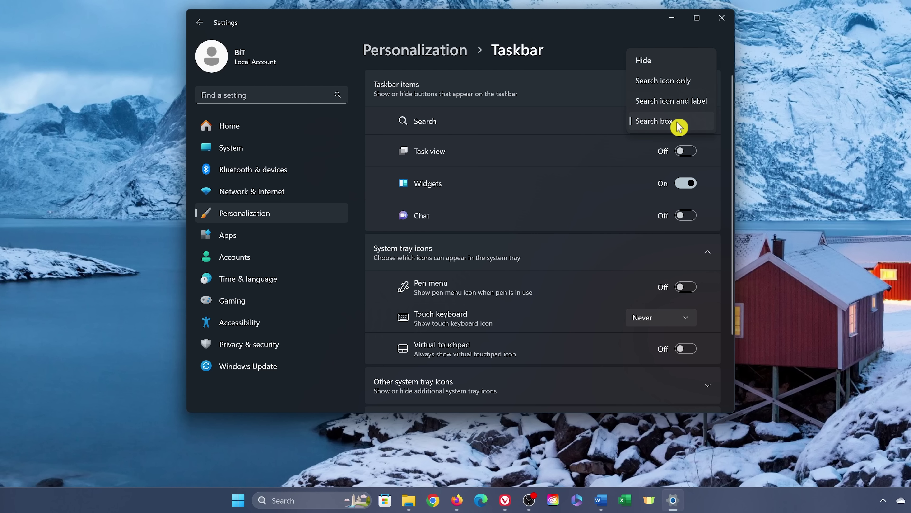
click(672, 66)
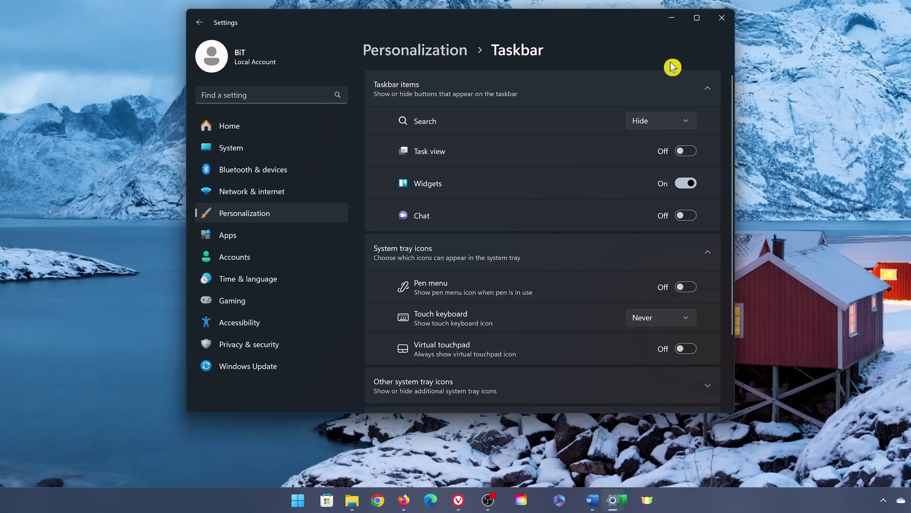
click(677, 124)
click(673, 142)
click(684, 122)
click(680, 145)
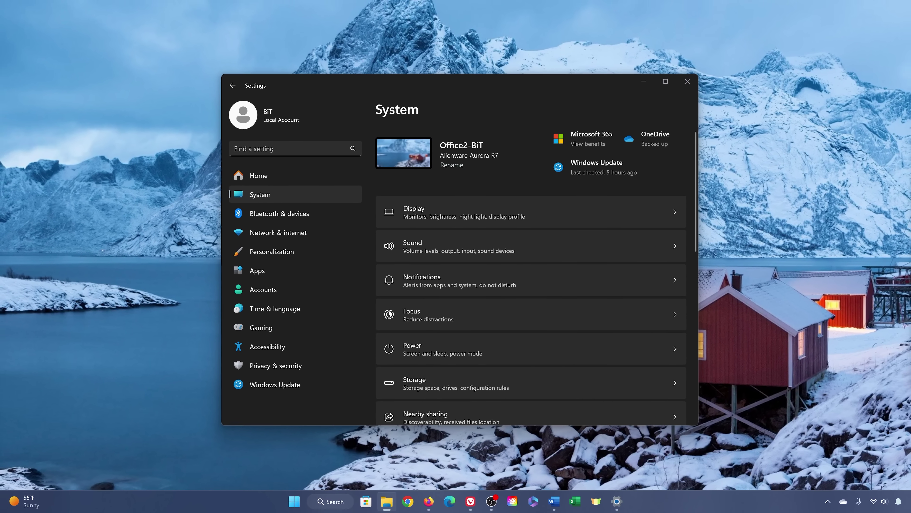
- In Taskbar behaviors, switch Taskbar alignment to Left, then back to Center
click(308, 254)
scroll(501, 258, down, 5)
scroll(501, 258, down, 2)
click(499, 320)
scroll(500, 321, down, 3)
click(492, 354)
scroll(493, 355, down, 2)
click(617, 298)
click(621, 281)
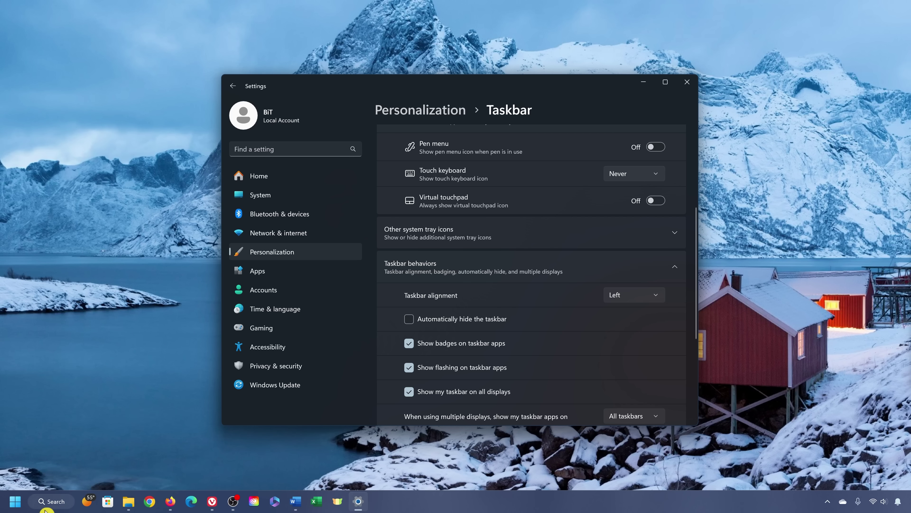
click(632, 301)
click(632, 316)
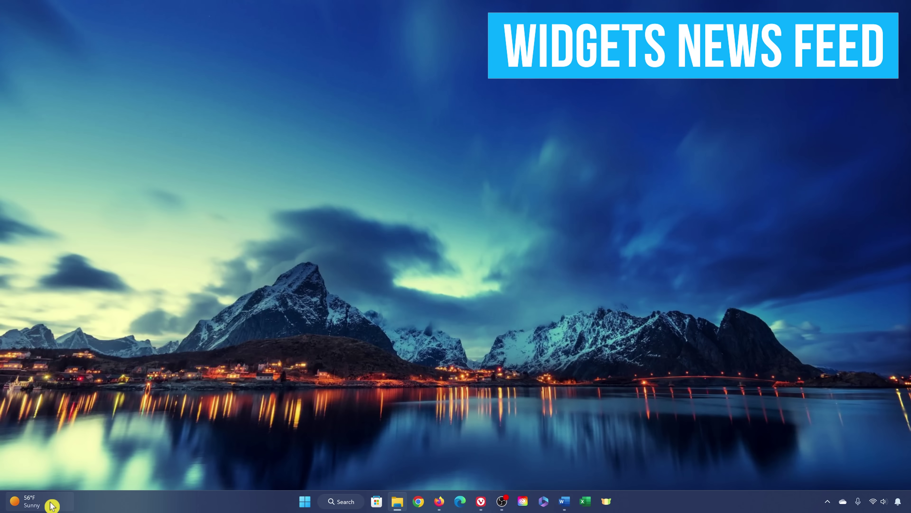
- Switch off the Microsoft Start feed under Widgets' Show or hide feeds, then recheck the board
click(44, 503)
mouse_move(308, 172)
click(459, 29)
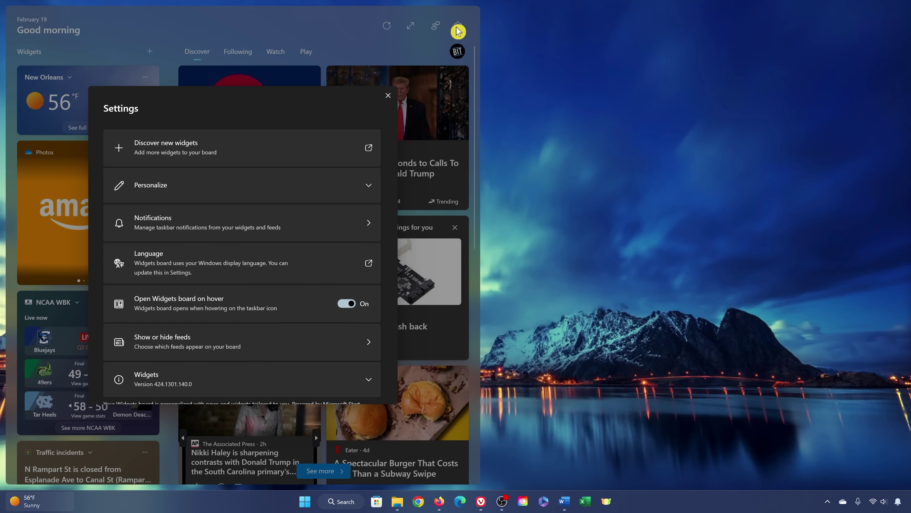
click(222, 347)
click(350, 149)
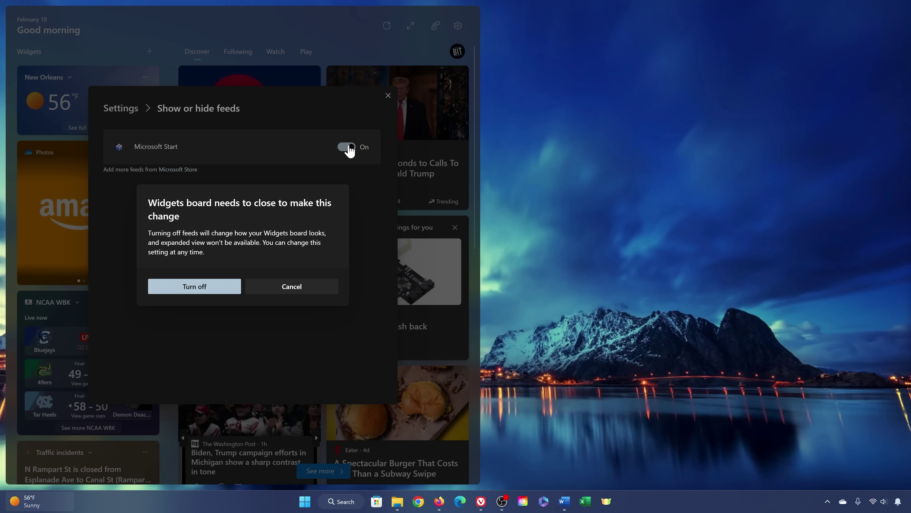
click(214, 288)
click(35, 506)
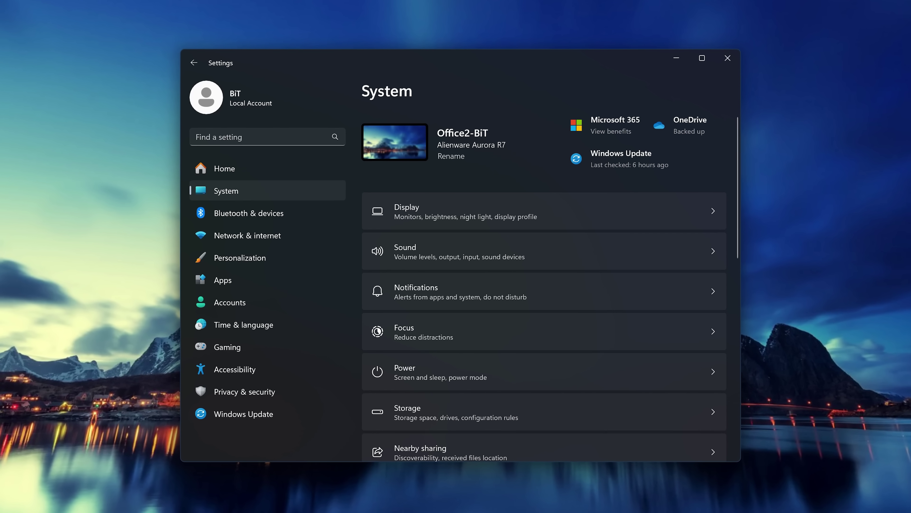
- In Apps > Startup, switch off the LinkedIn, Skype and Spotify toggles
click(261, 290)
click(501, 384)
scroll(501, 383, down, 10)
scroll(502, 384, down, 5)
click(712, 206)
scroll(708, 205, down, 10)
click(705, 189)
click(709, 227)
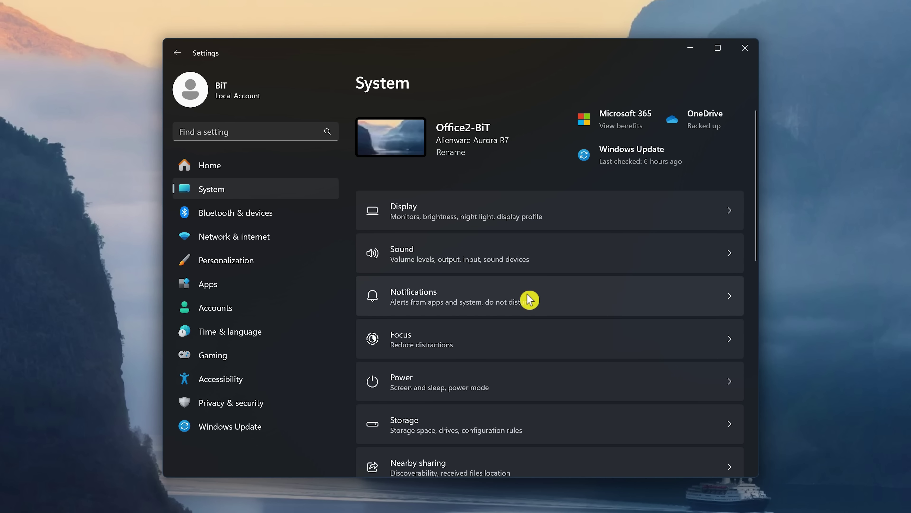
- Switch the Notifications toggle off on the System > Notifications page
click(529, 300)
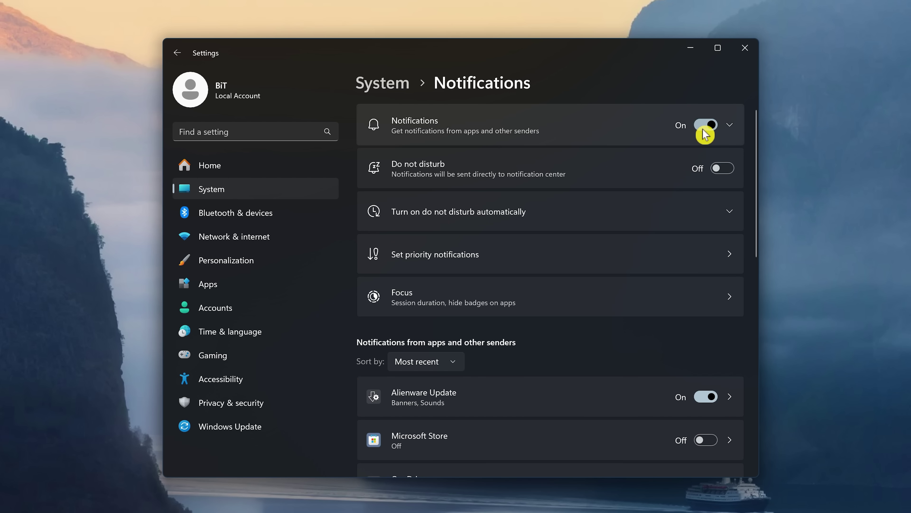
click(703, 129)
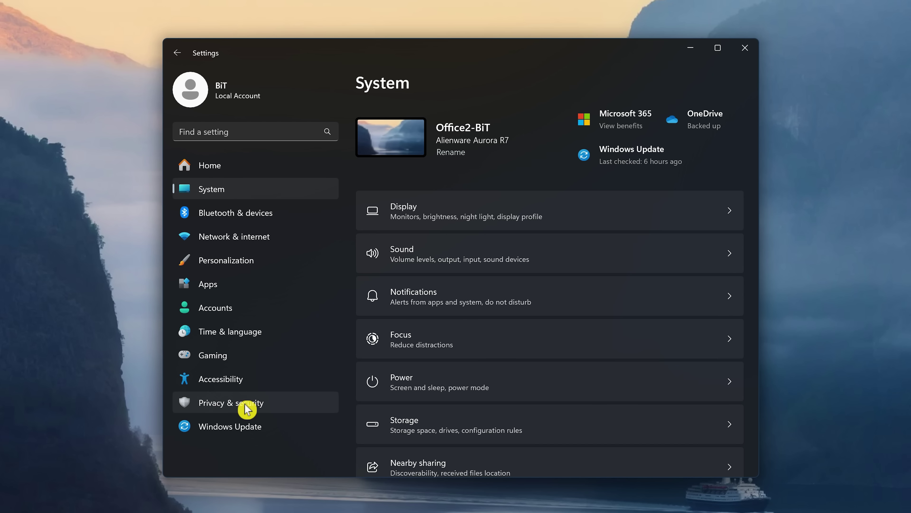
- Go to Privacy & security > General
click(246, 409)
click(532, 250)
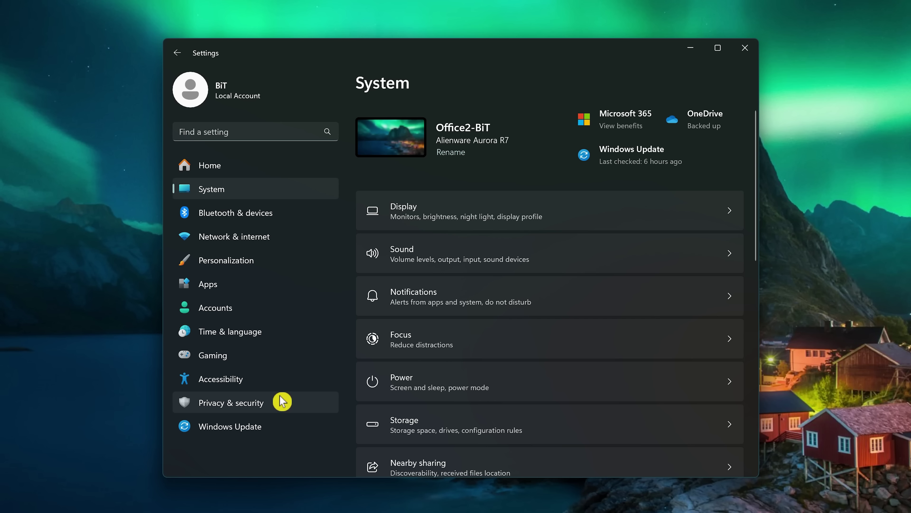
- Go to Privacy & security > Diagnostics & feedback
click(281, 409)
click(485, 386)
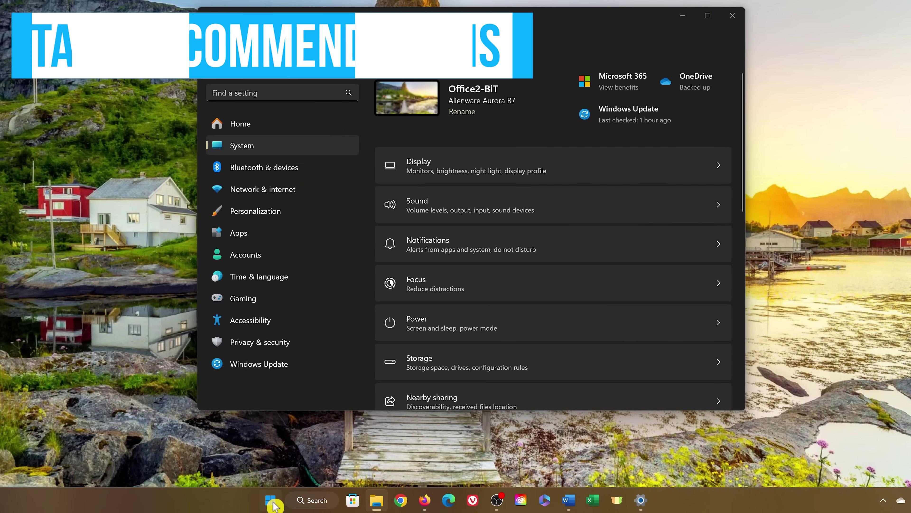
- Under Personalization > Start, turn off Show recently added apps and Show recommendations
click(272, 501)
click(494, 24)
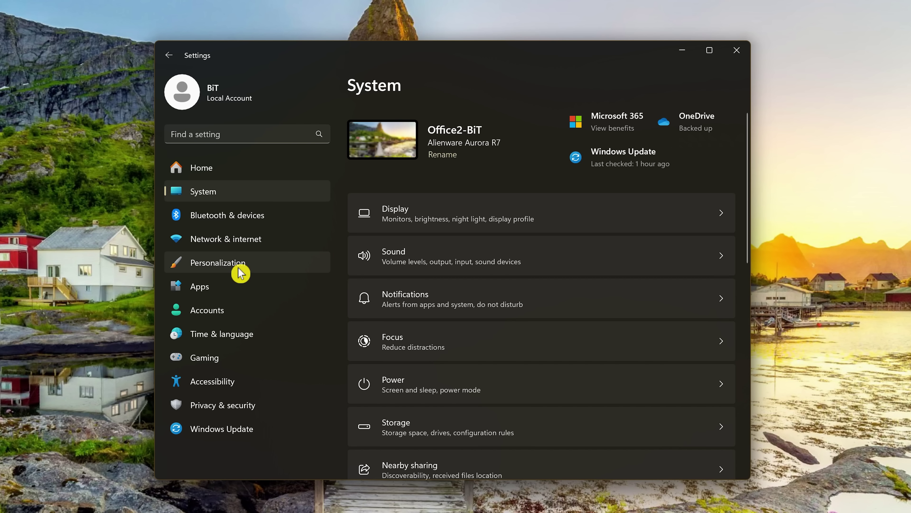
click(239, 273)
scroll(582, 274, down, 8)
click(558, 311)
click(715, 274)
click(719, 404)
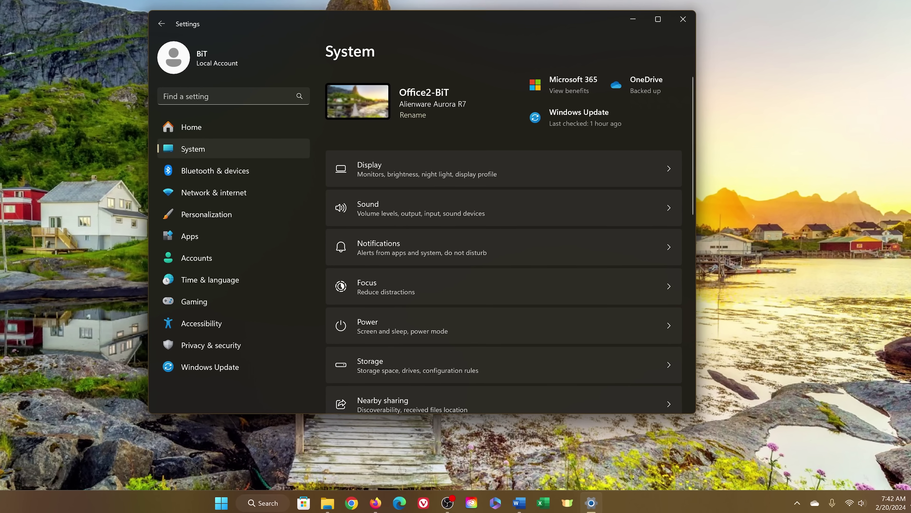
- In Time & language > Date & time, turn off Show time and date in the System tray
click(229, 286)
click(486, 145)
click(664, 180)
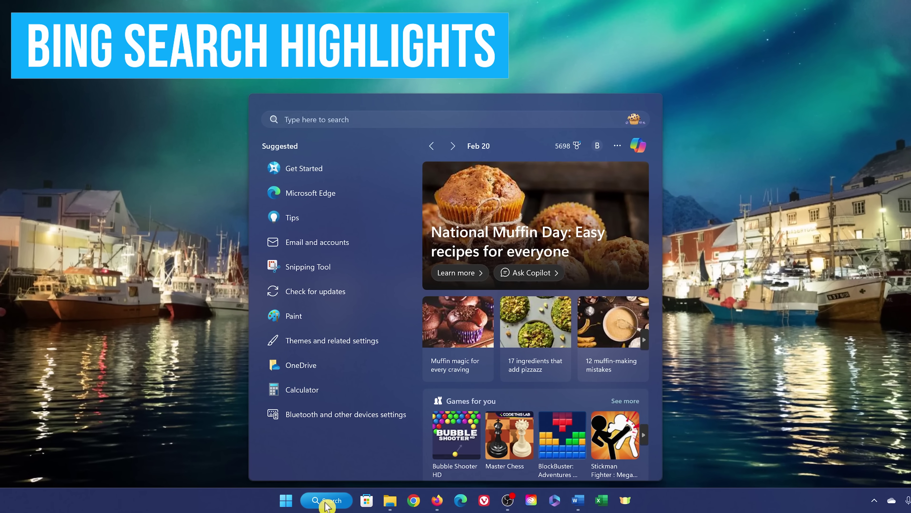
- Turn off Show search highlights in Search settings, then reopen the taskbar Search panel
scroll(555, 334, down, 2)
scroll(565, 335, down, 10)
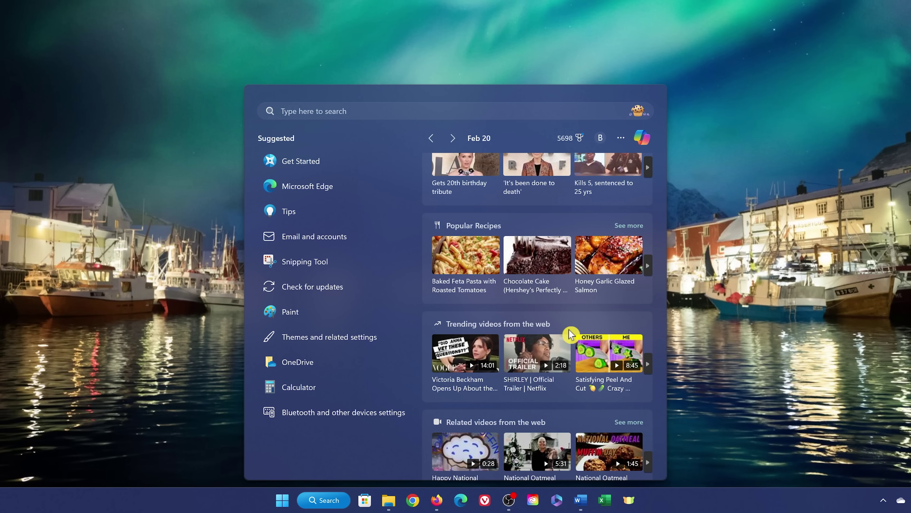
click(624, 143)
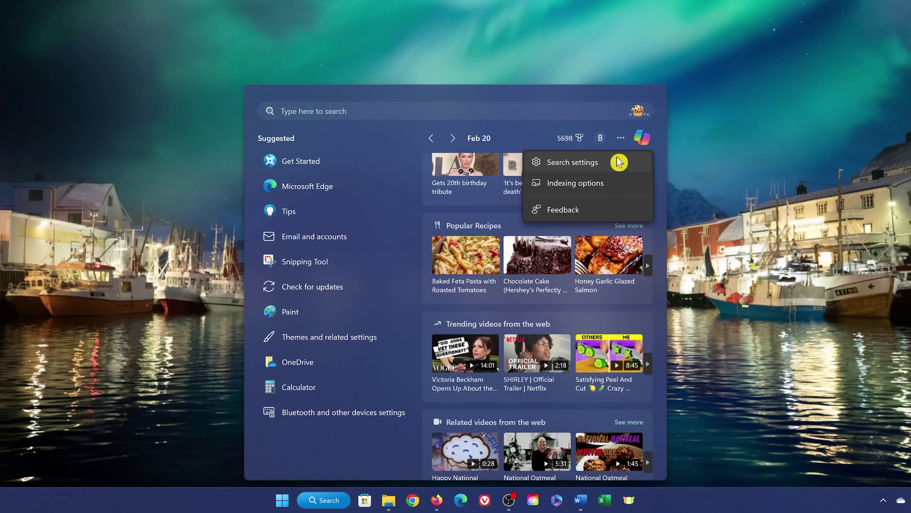
click(619, 162)
scroll(552, 114, down, 10)
click(388, 240)
click(314, 500)
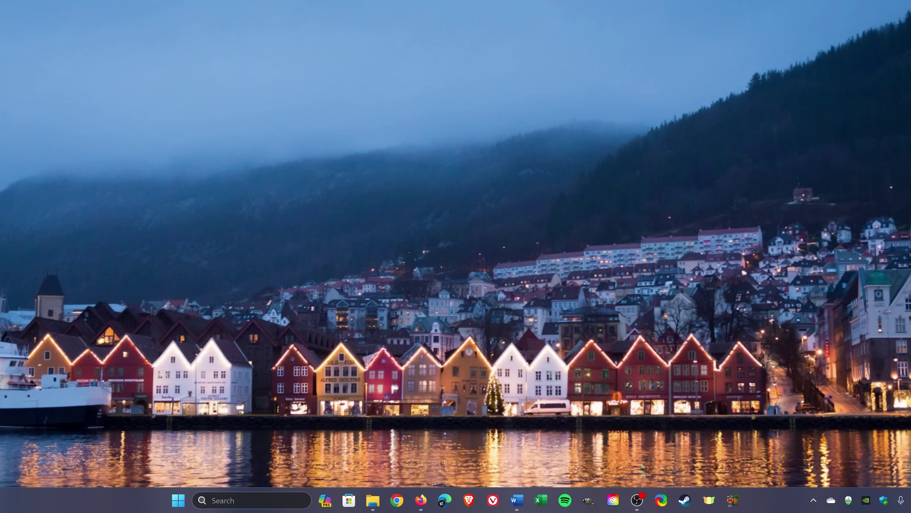
- Search Windows for 'group policy editor' and launch the Edit group policy result
click(263, 503)
text(group policy editor)
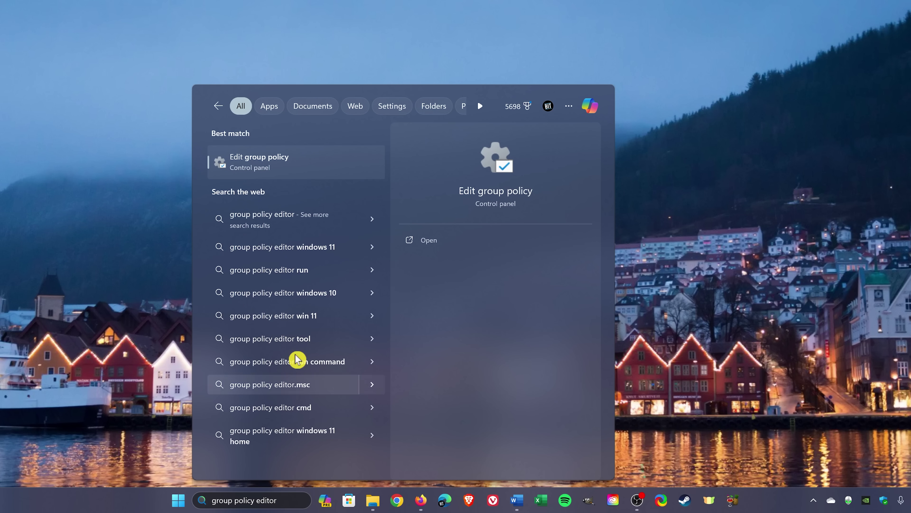
click(310, 172)
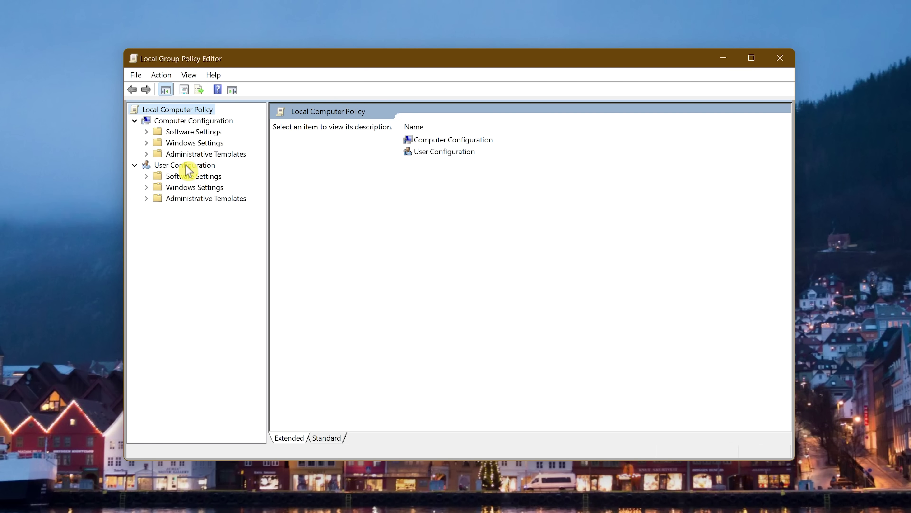
- Navigate to User Configuration > Administrative Templates > Windows Components > Windows Copilot
click(191, 201)
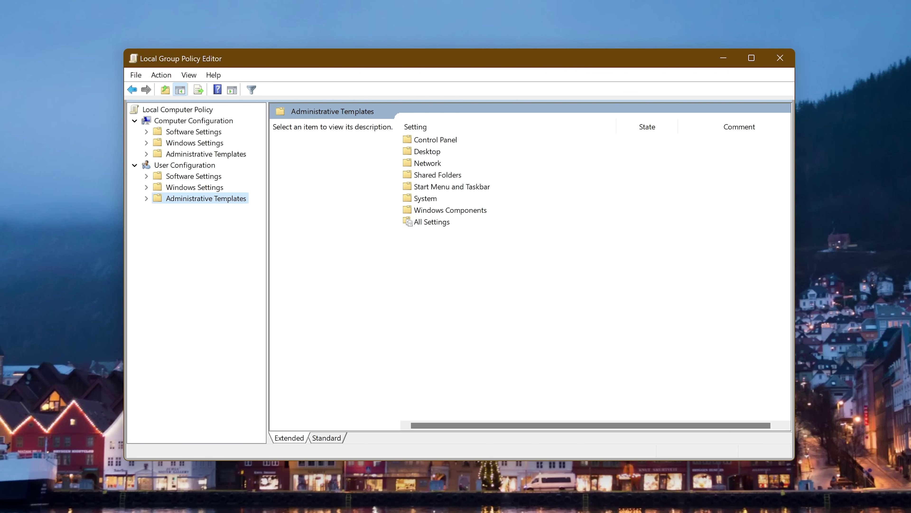
double_click(434, 211)
scroll(433, 215, down, 8)
double_click(452, 282)
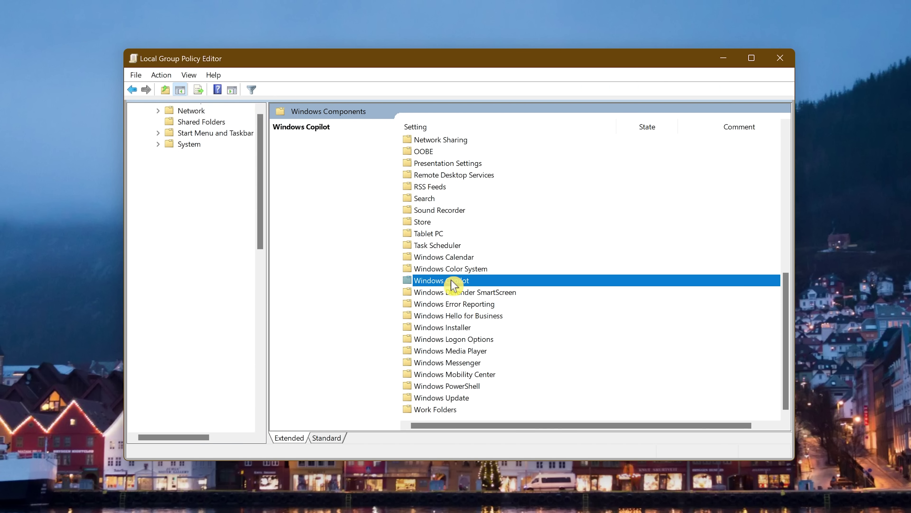
- Edit the Turn off Windows Copilot policy and select Enabled
right_click(460, 141)
click(497, 150)
click(255, 136)
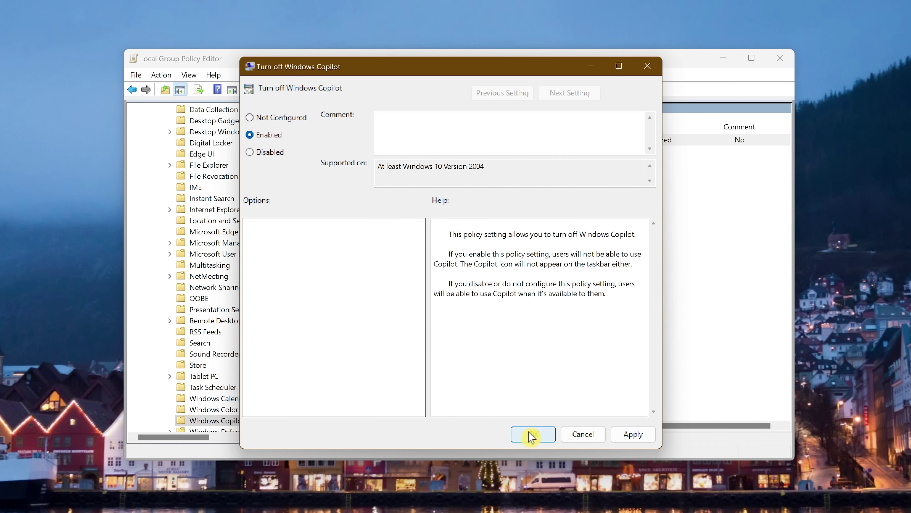